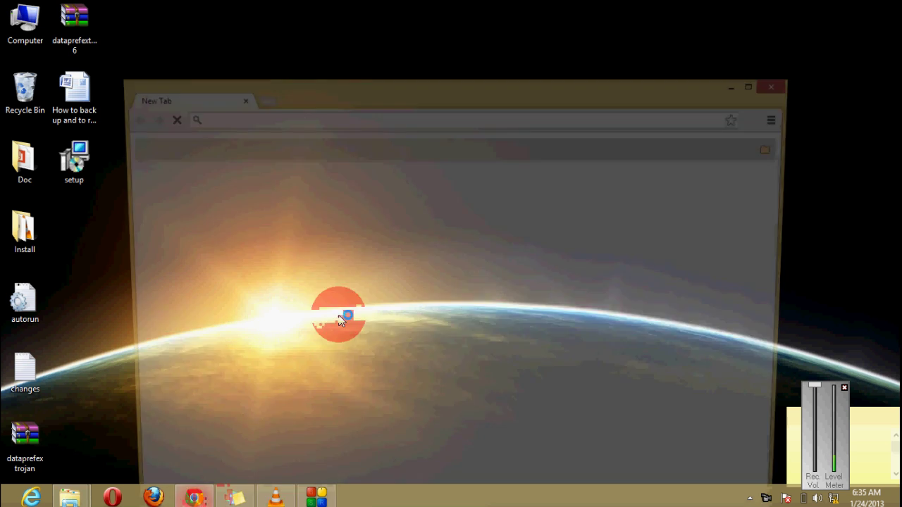
- Load the router address 192.168.1.1 in Chrome and maximize the browser window
left_click(207, 499)
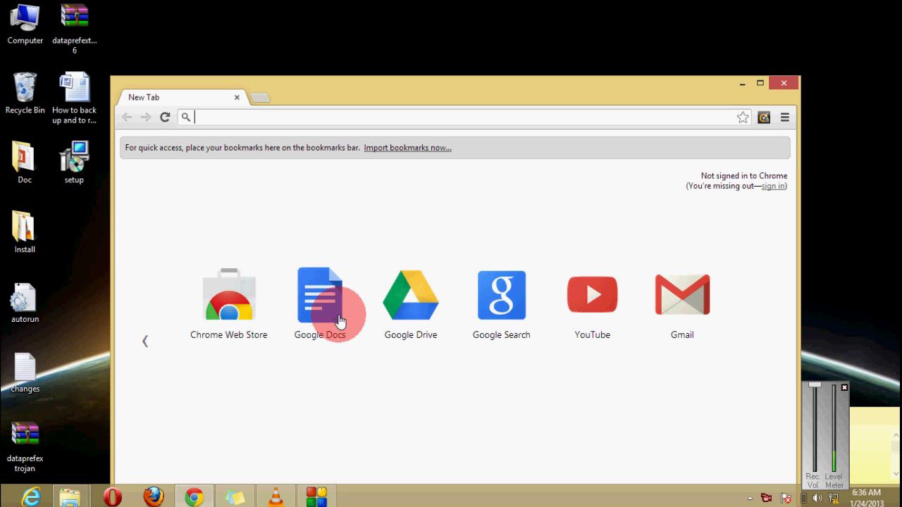
type("1")
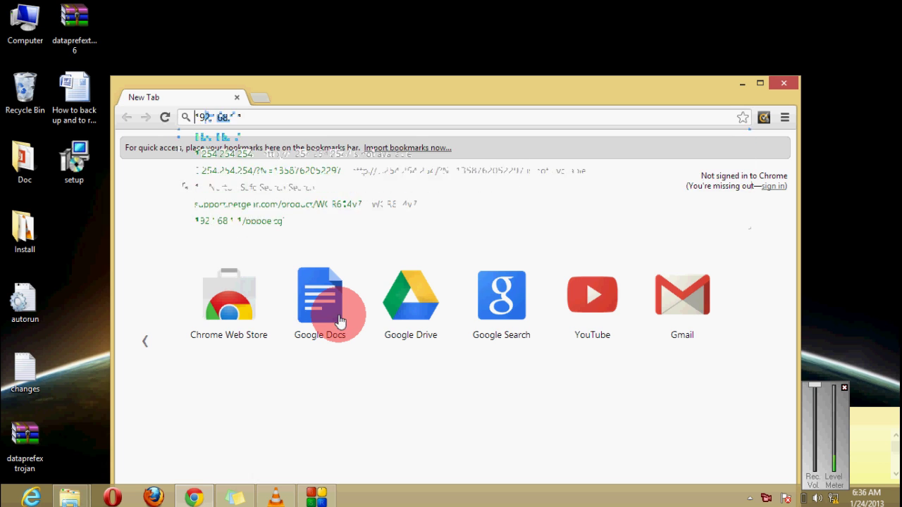
type("9")
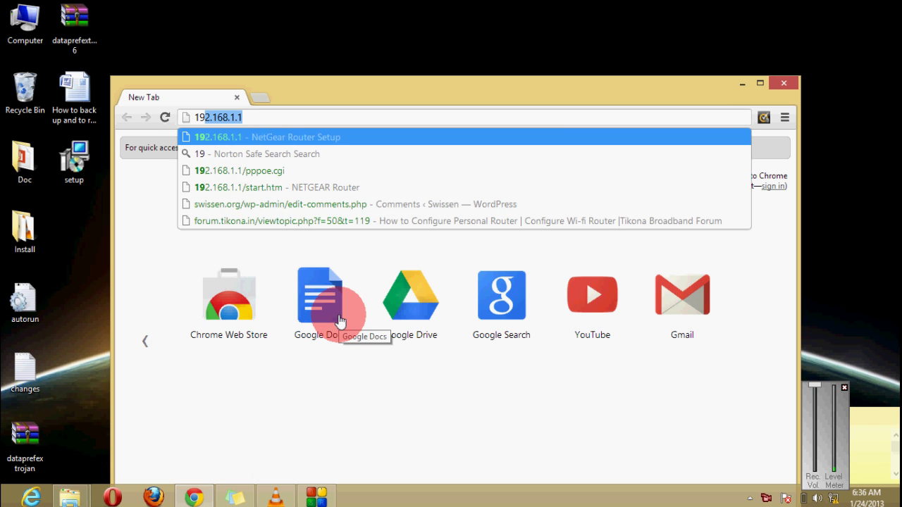
type("2")
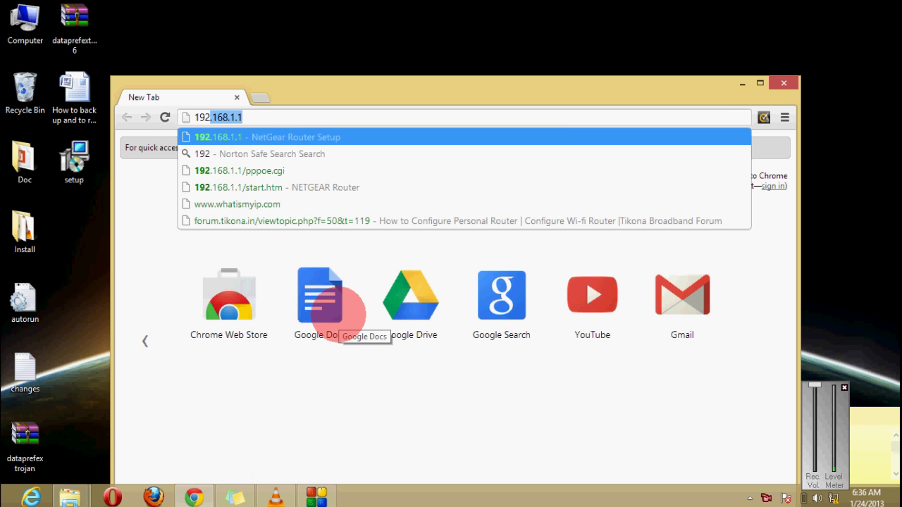
type(".")
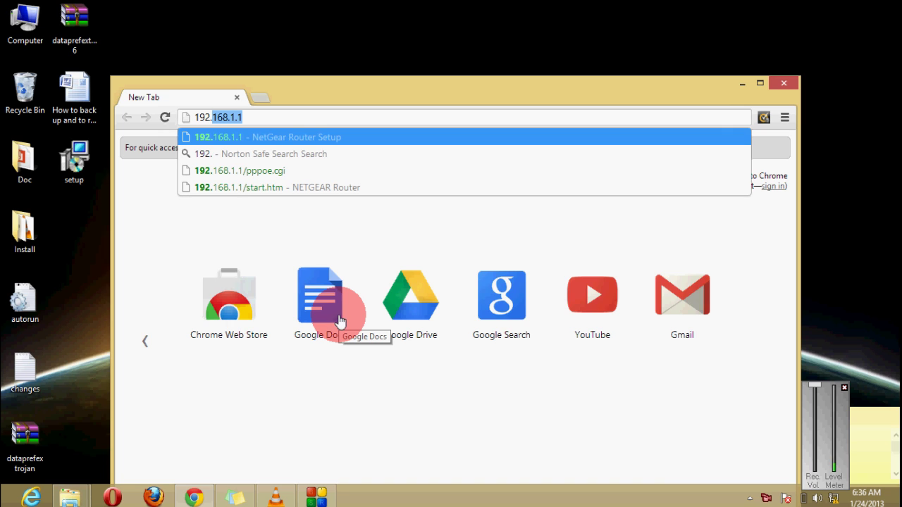
type("168")
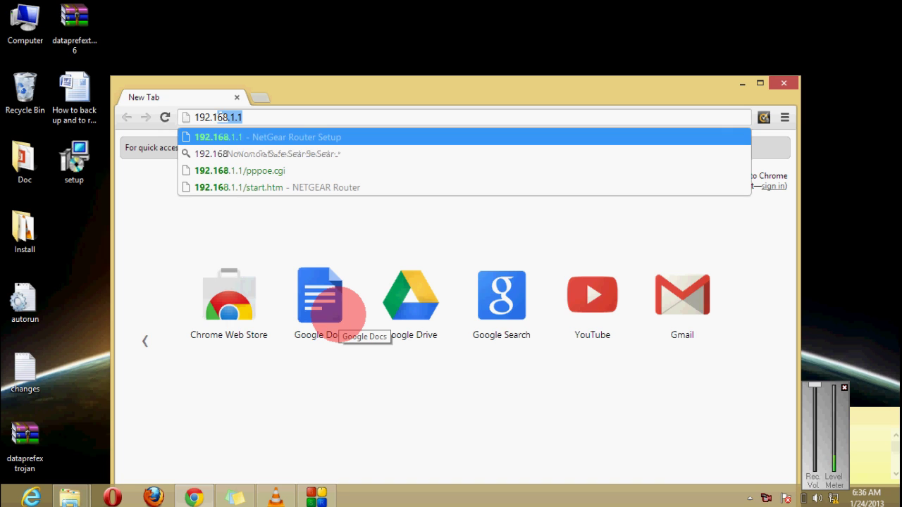
type(".1")
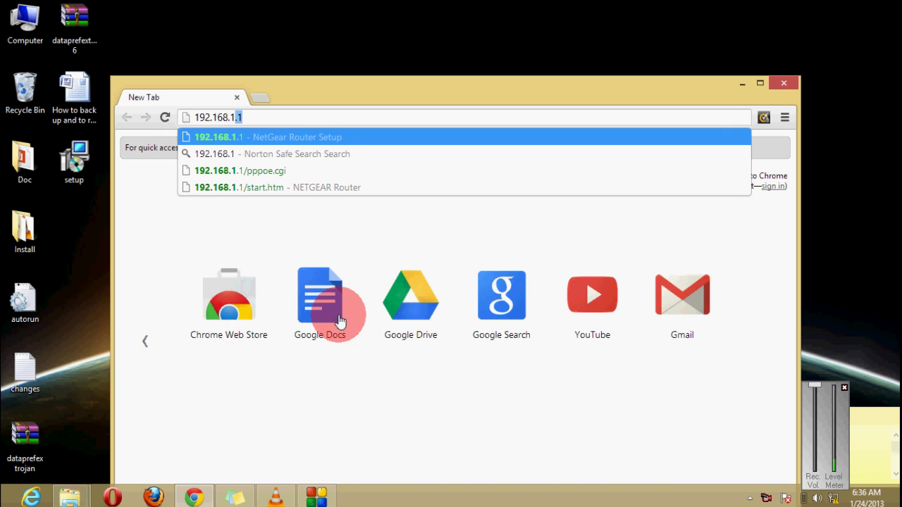
type(".1")
key("Return")
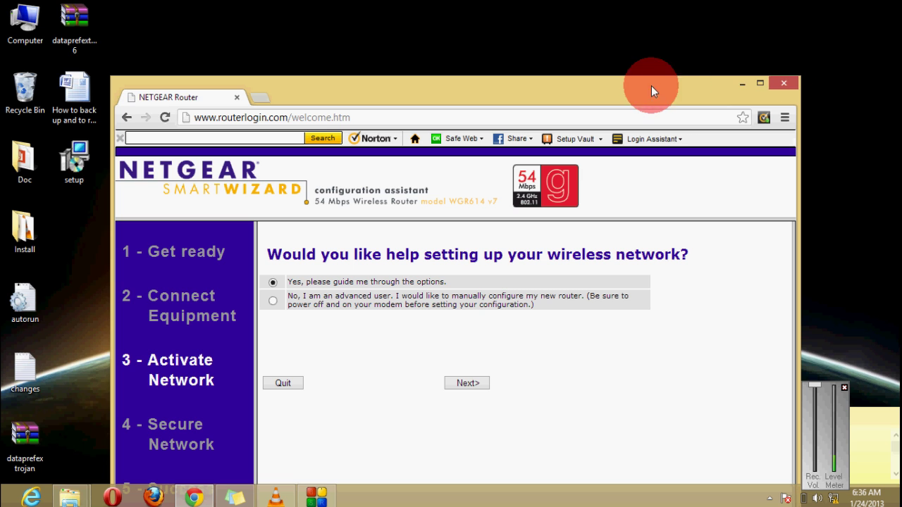
left_click(761, 84)
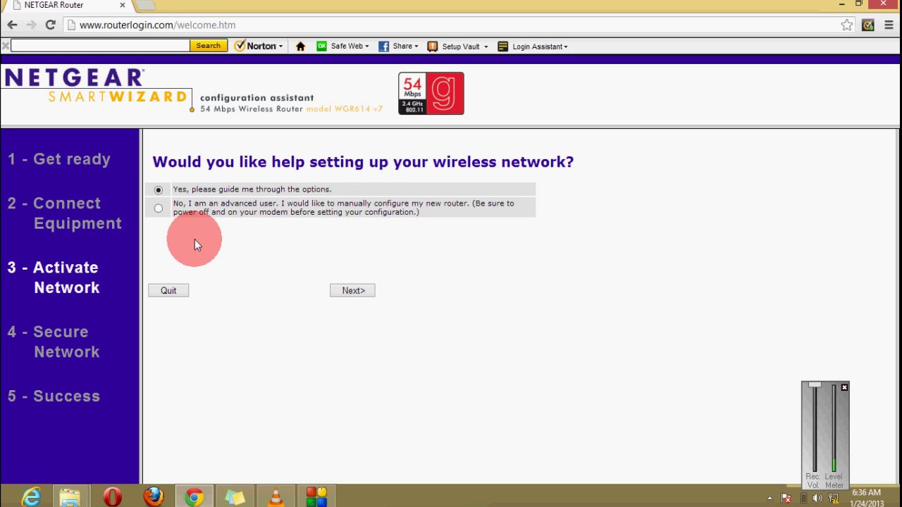
- Accept 'Yes, please guide me' and continue past the dynamic IP detection result
left_click(359, 293)
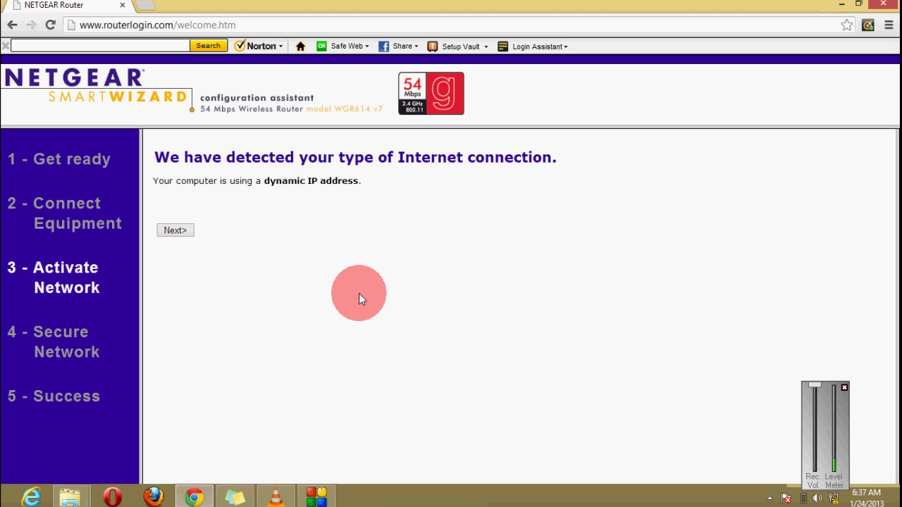
left_click(187, 236)
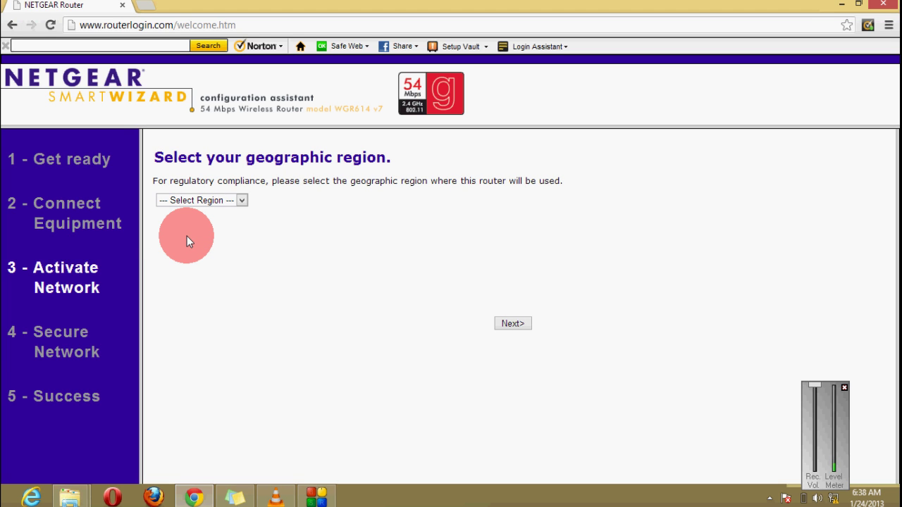
- Pick Asia from the Select Region list and continue to network naming
left_click(243, 202)
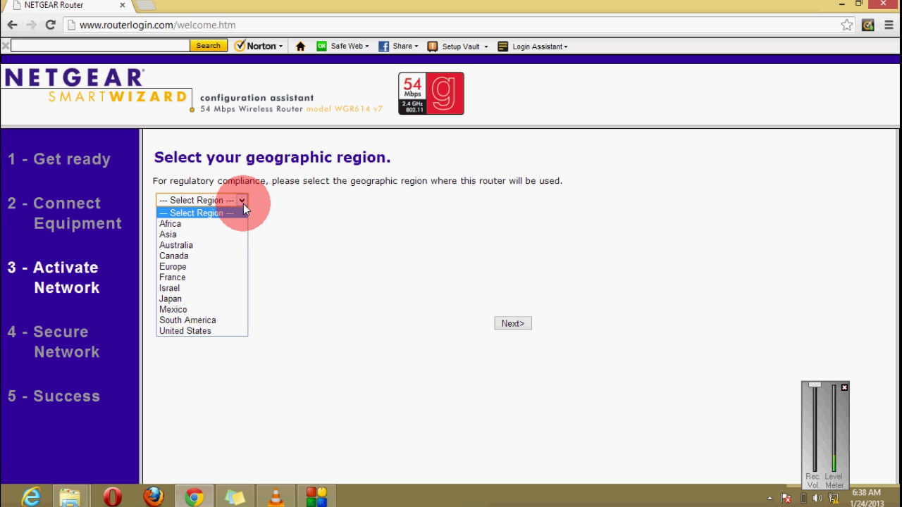
left_click(223, 234)
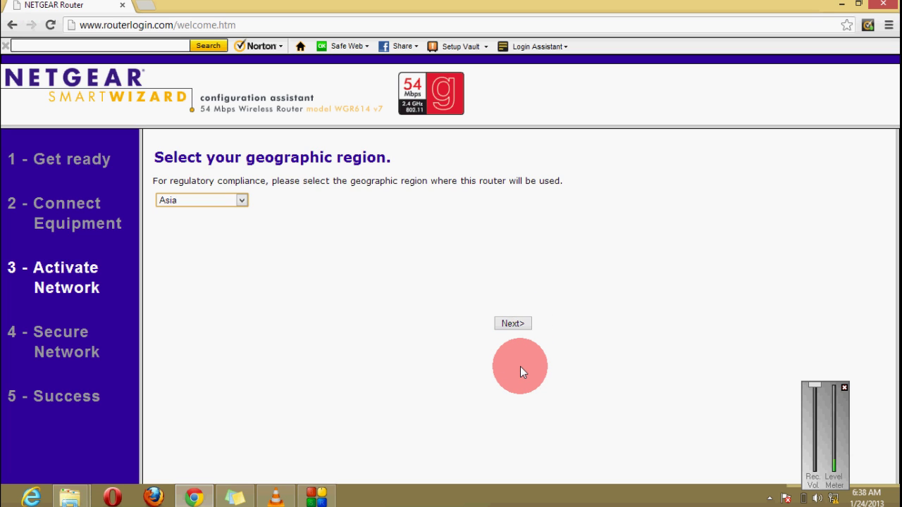
left_click(524, 324)
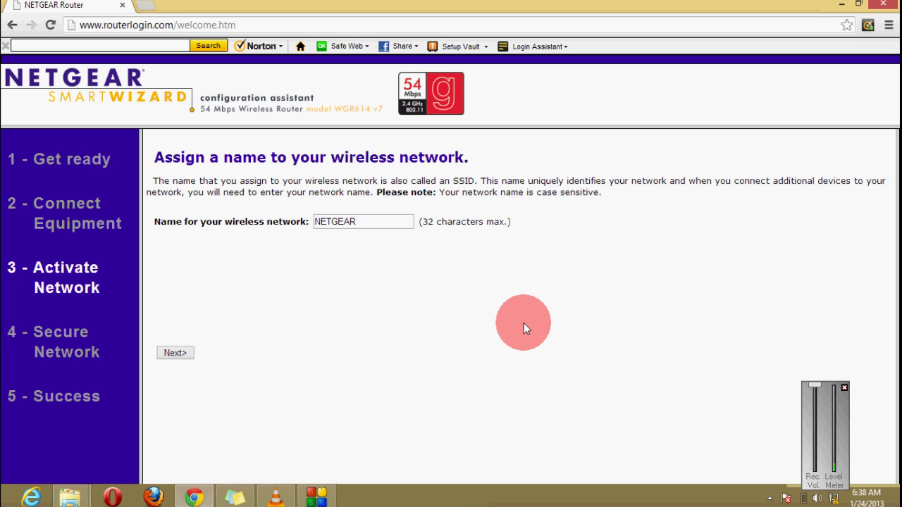
- Replace the default network name NETGEAR with 'Devlopers' and continue
double_click(355, 231)
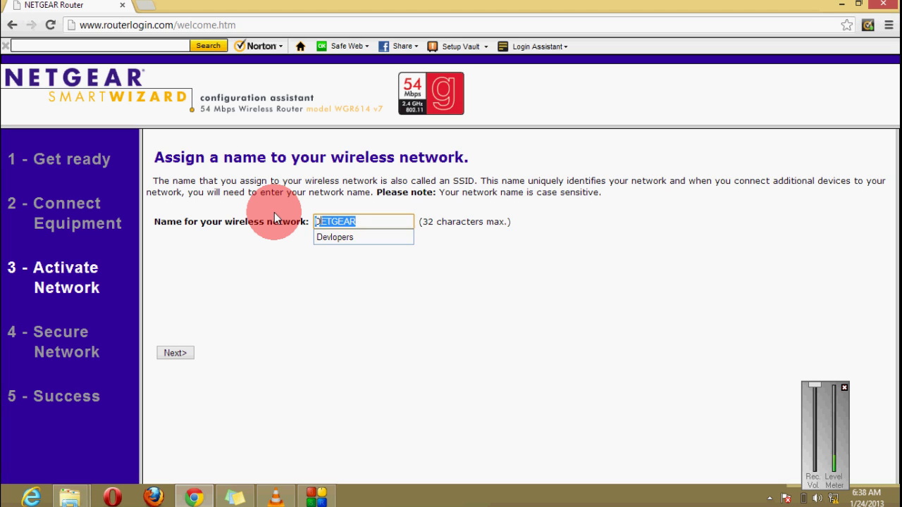
type("De")
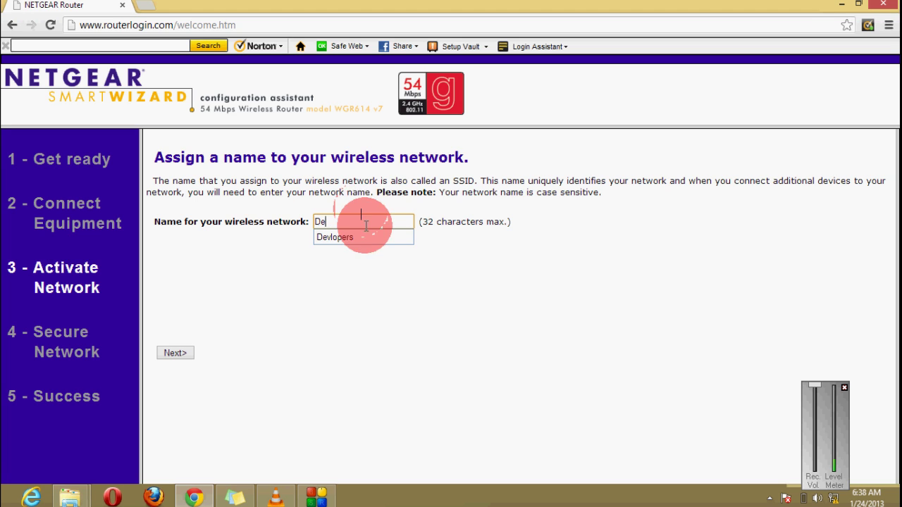
left_click(368, 237)
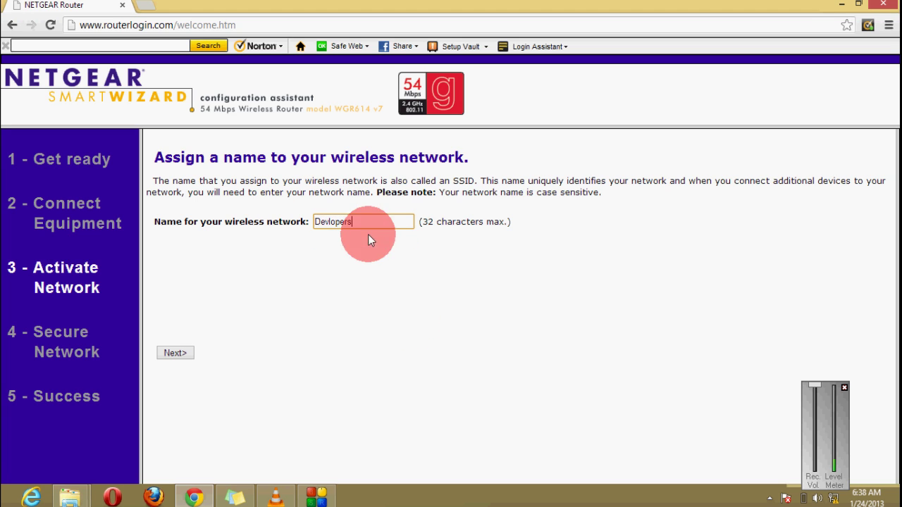
left_click(178, 352)
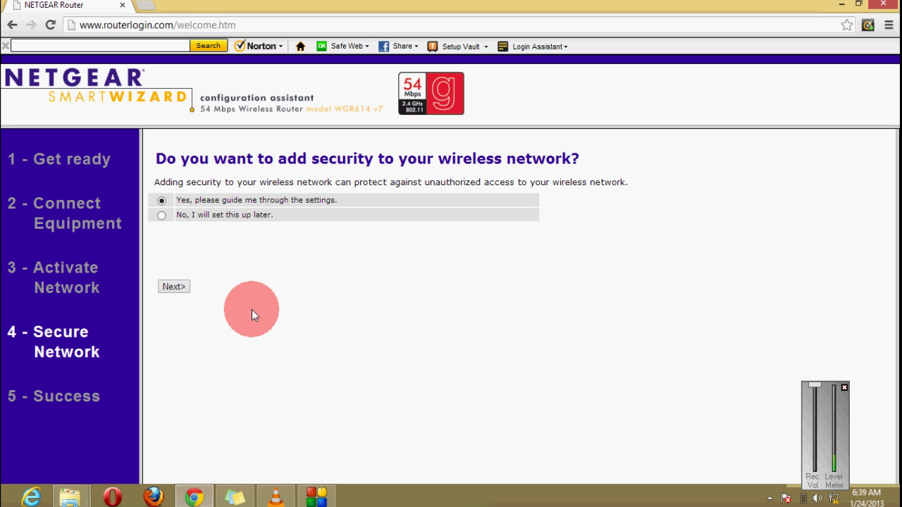
- Agree to guided wireless security and choose WPA-PSK as the security type
left_click(181, 288)
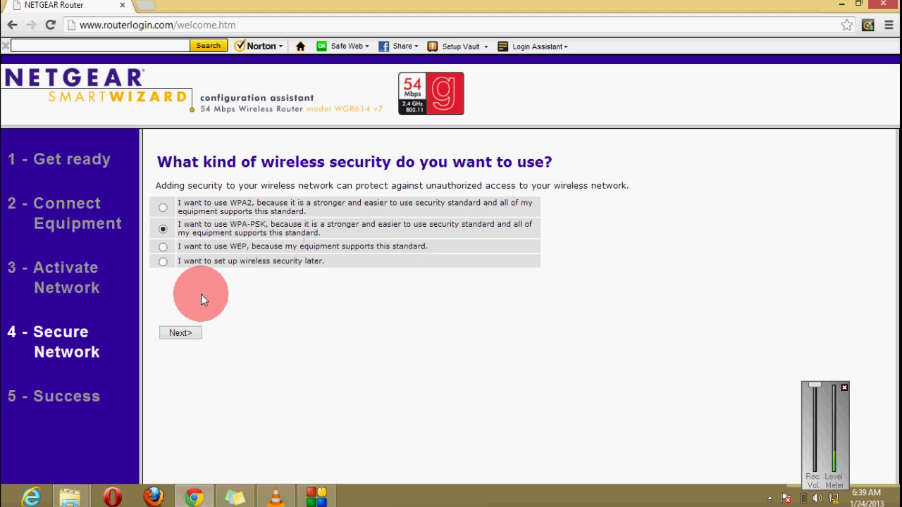
left_click(188, 332)
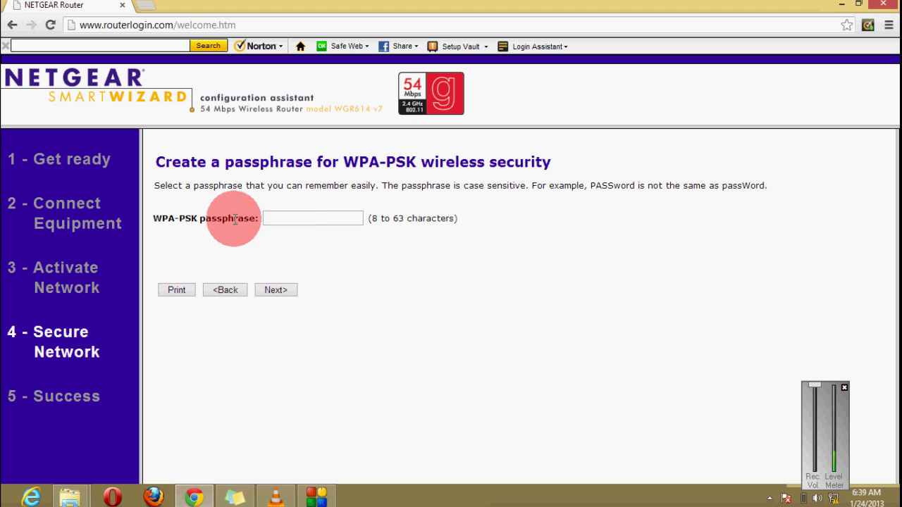
left_click(211, 220)
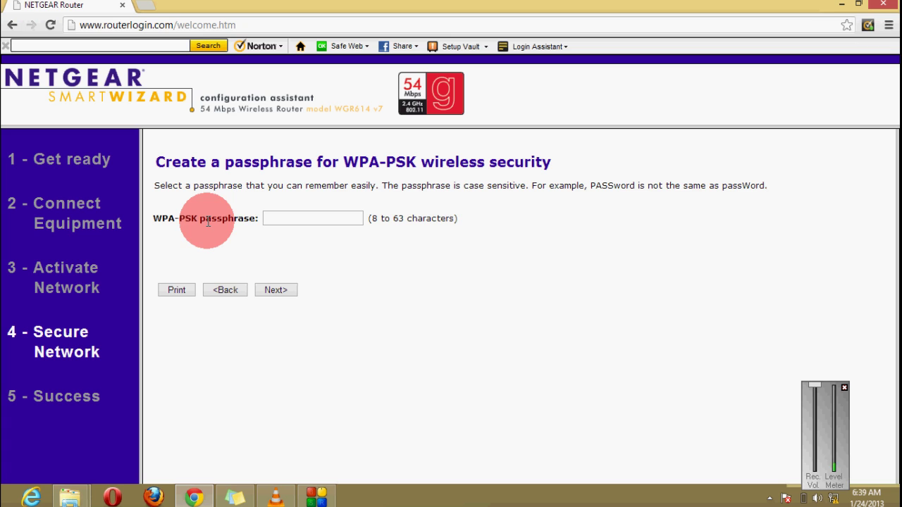
left_click(308, 217)
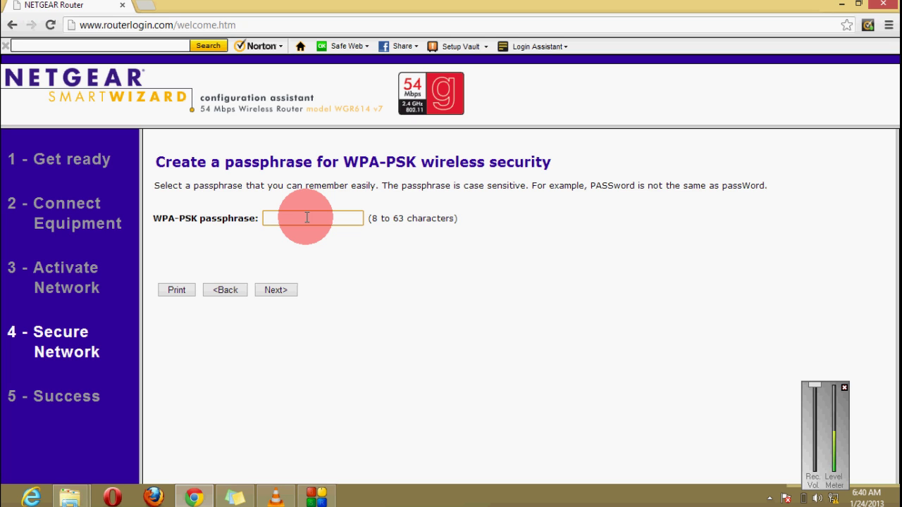
left_click(307, 217)
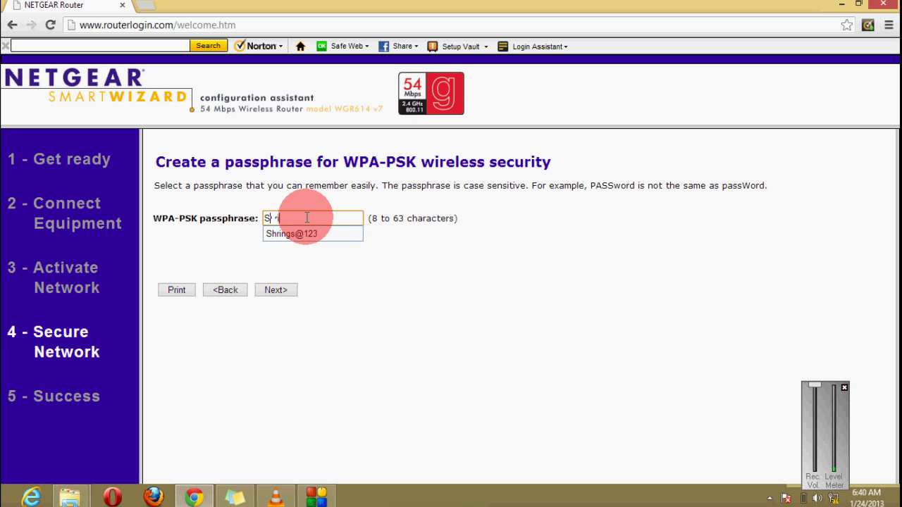
left_click(313, 242)
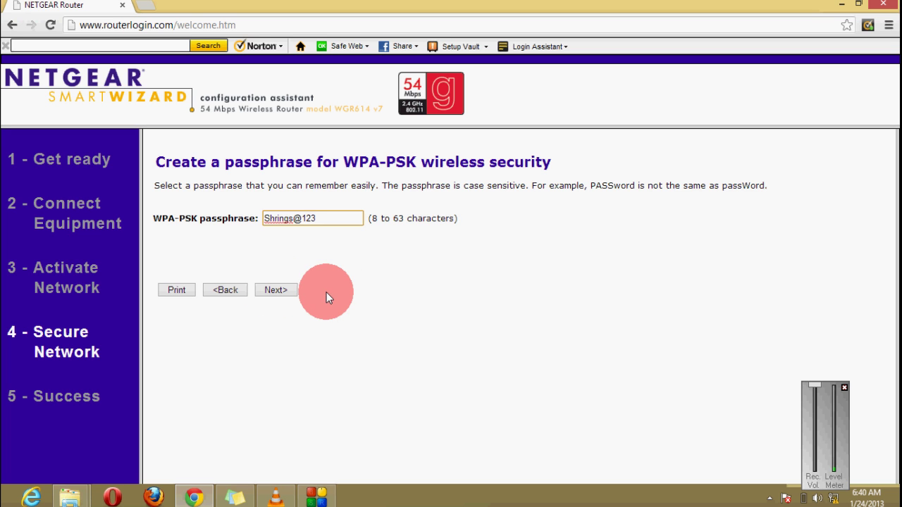
left_click(272, 291)
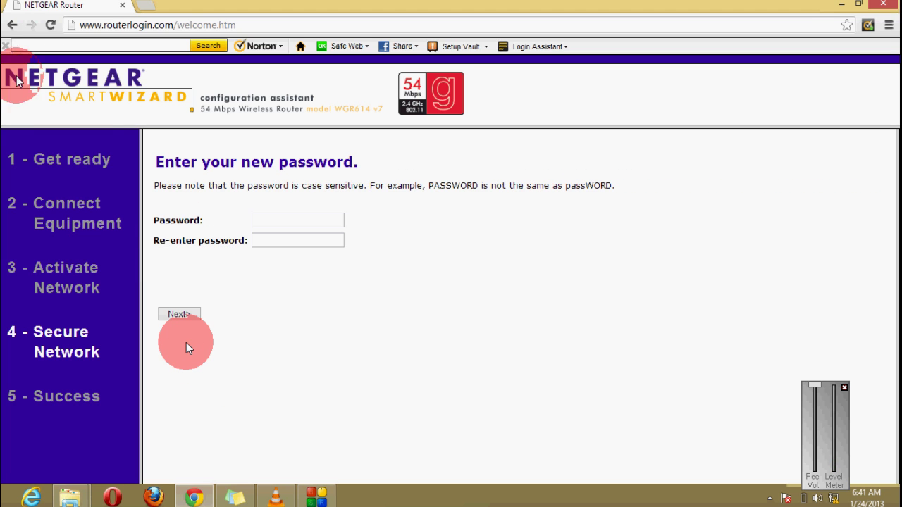
- Go back and keep the default admin login, then continue to the settings review
left_click(14, 25)
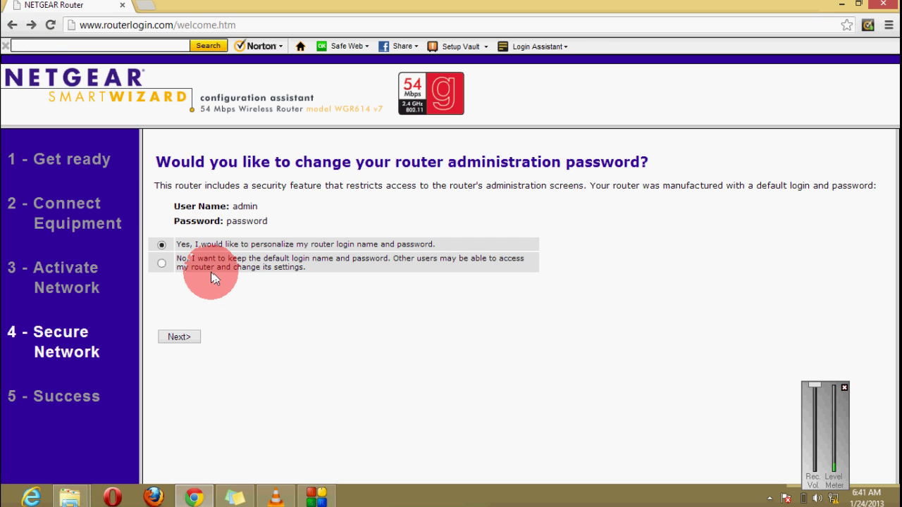
left_click(180, 262)
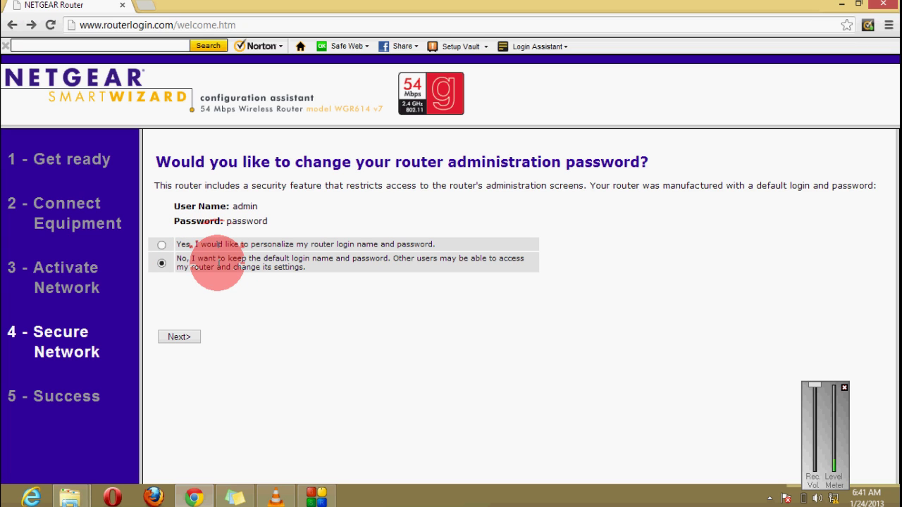
left_click(163, 262)
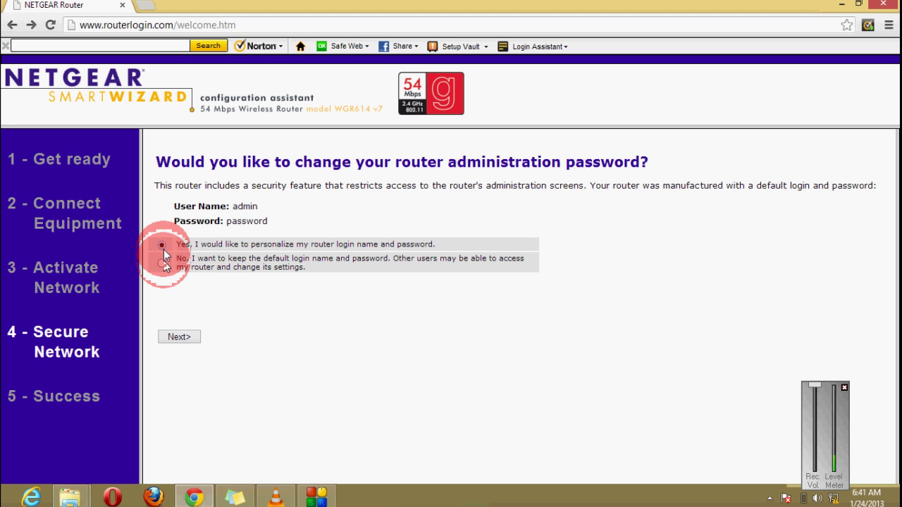
left_click(186, 336)
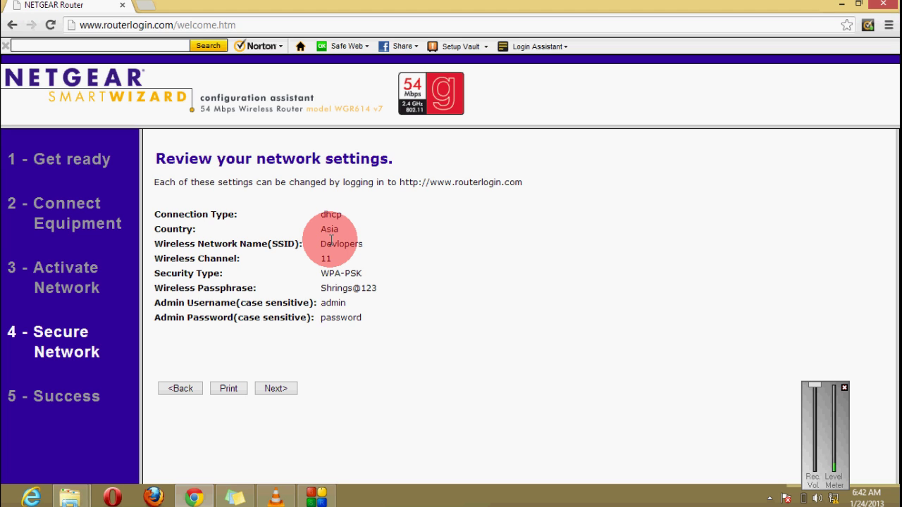
- Apply the reviewed settings with SSID Devlopers and WPA-PSK security
left_click(277, 389)
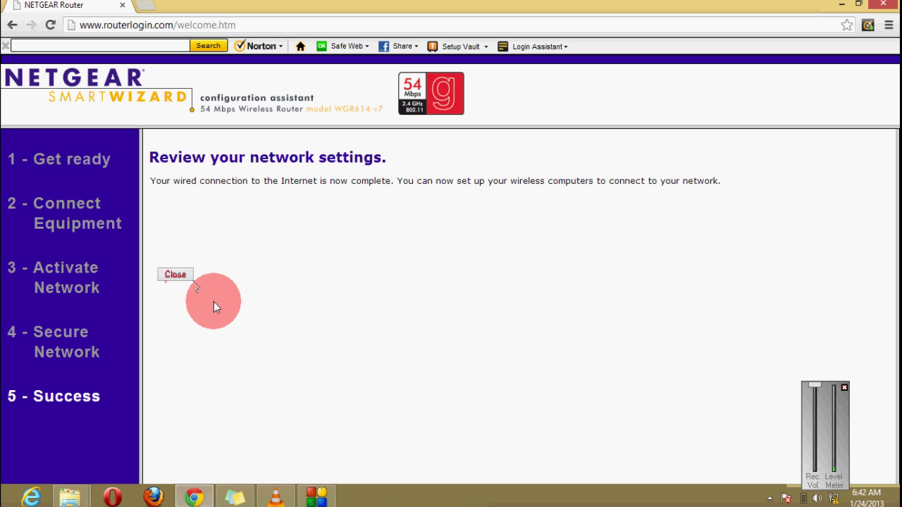
- Close the wizard once the Success page confirms the internet connection
left_click(187, 278)
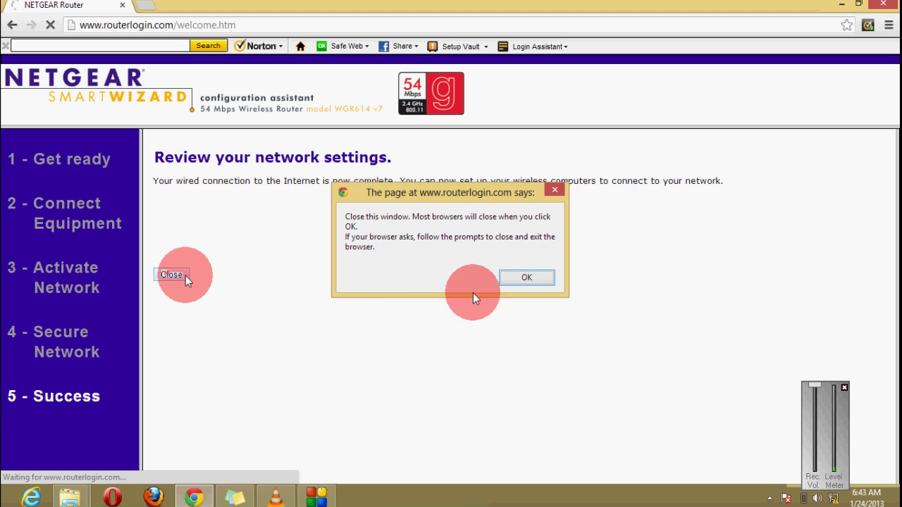
- Confirm the close alerts until Chrome closes, then view the Wi-Fi list showing Devlopers
left_click(555, 190)
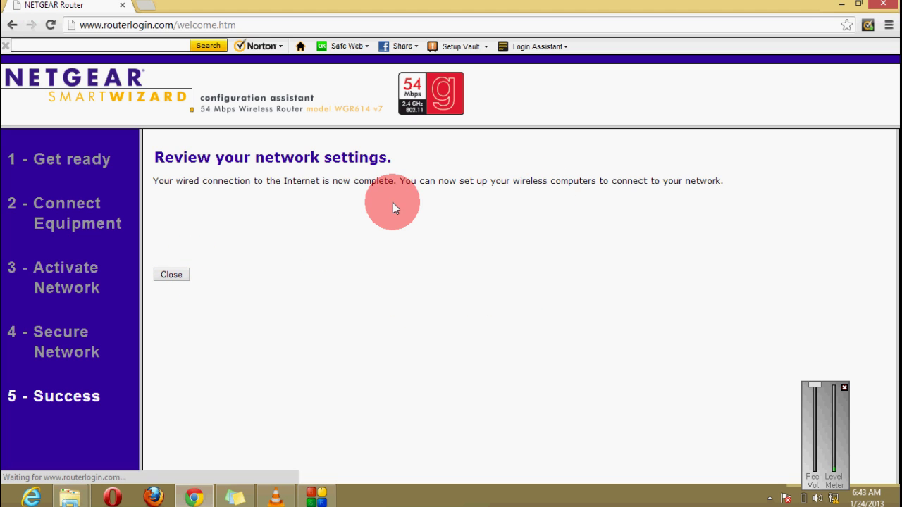
mouse_move(863, 7)
left_mouse_down()
mouse_move(625, 90)
mouse_move(601, 27)
left_mouse_up()
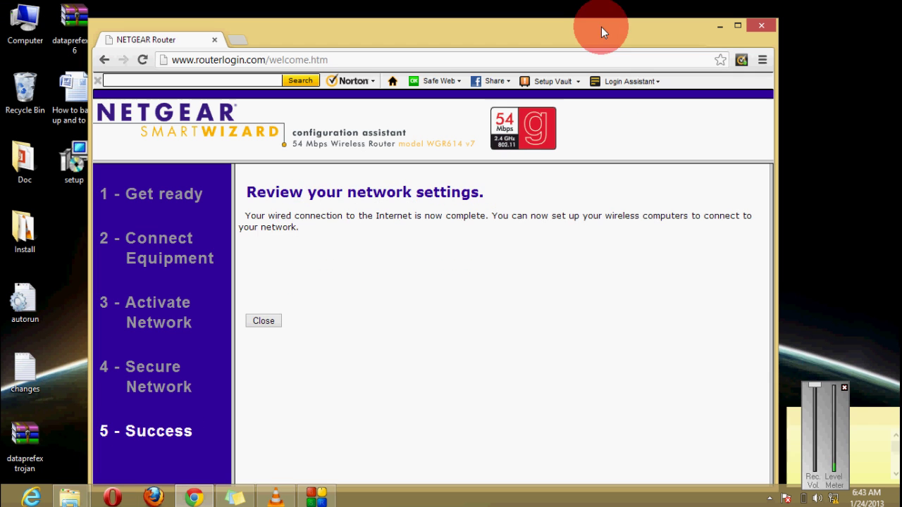
left_click(275, 320)
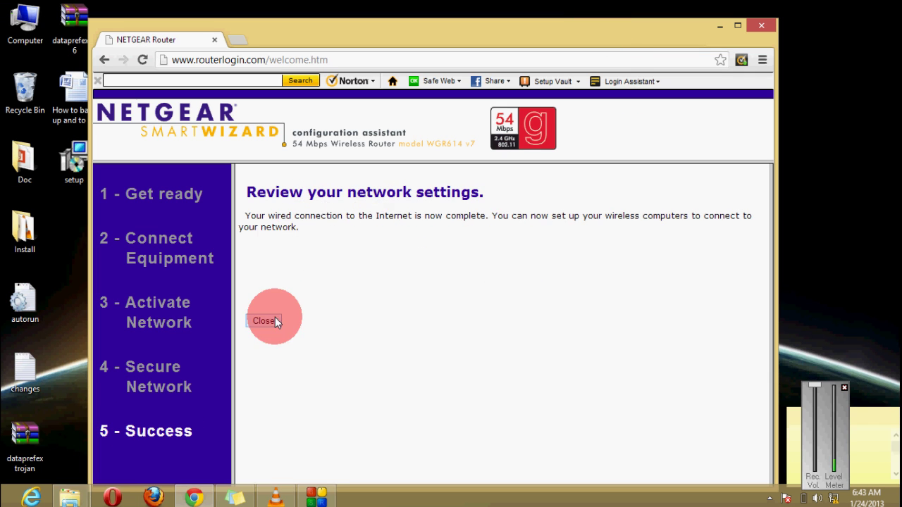
left_click(511, 293)
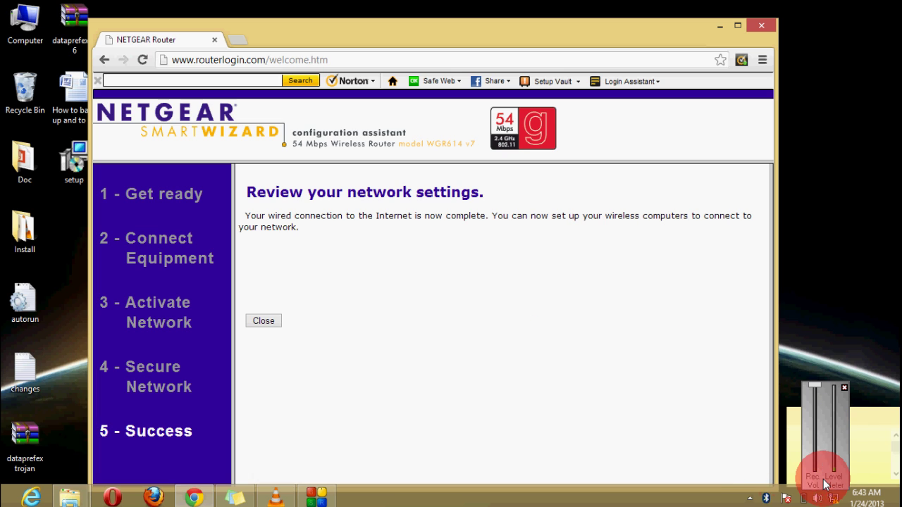
left_click(271, 324)
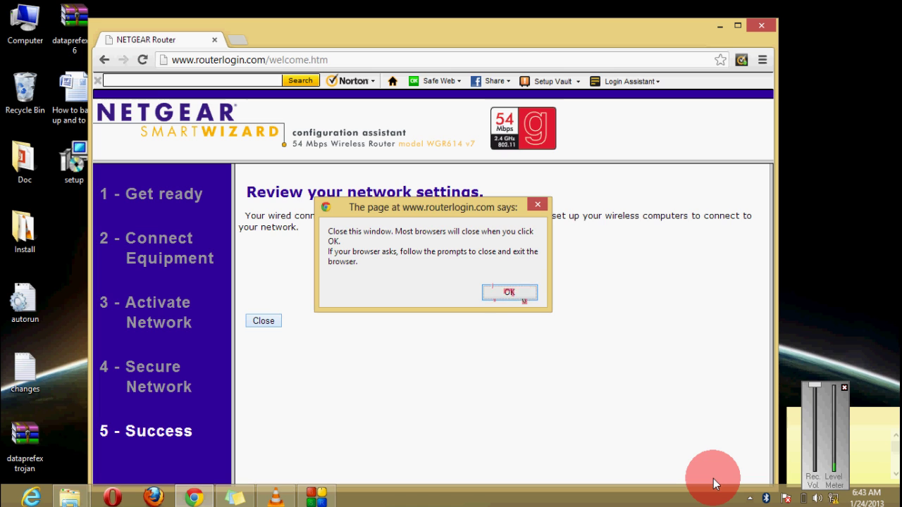
left_click(519, 293)
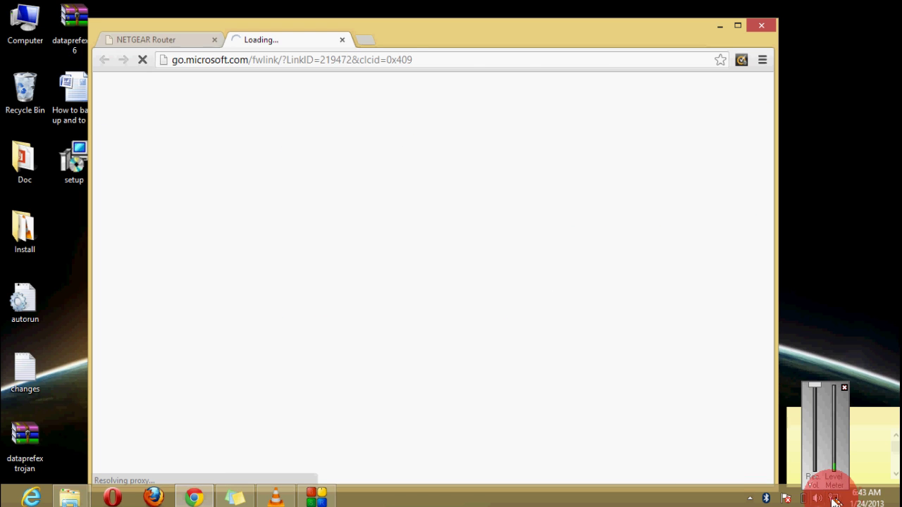
left_click(835, 499)
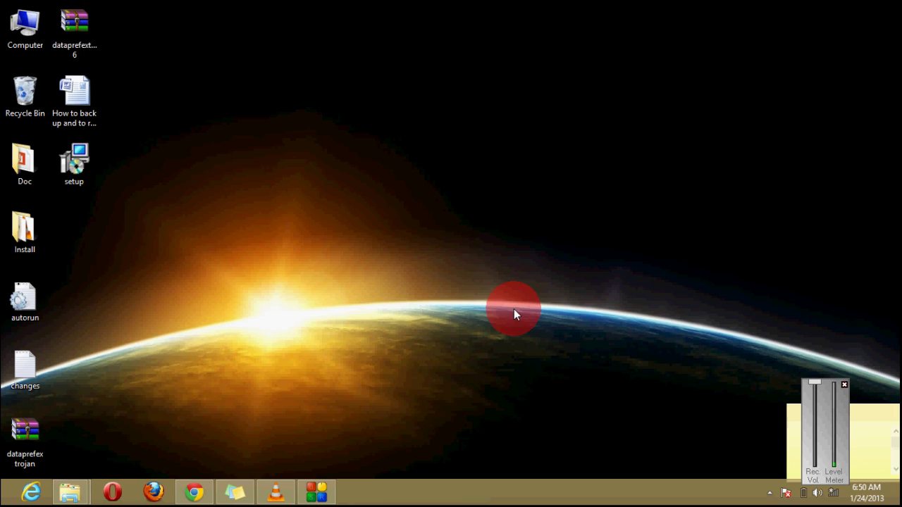
left_click(834, 495)
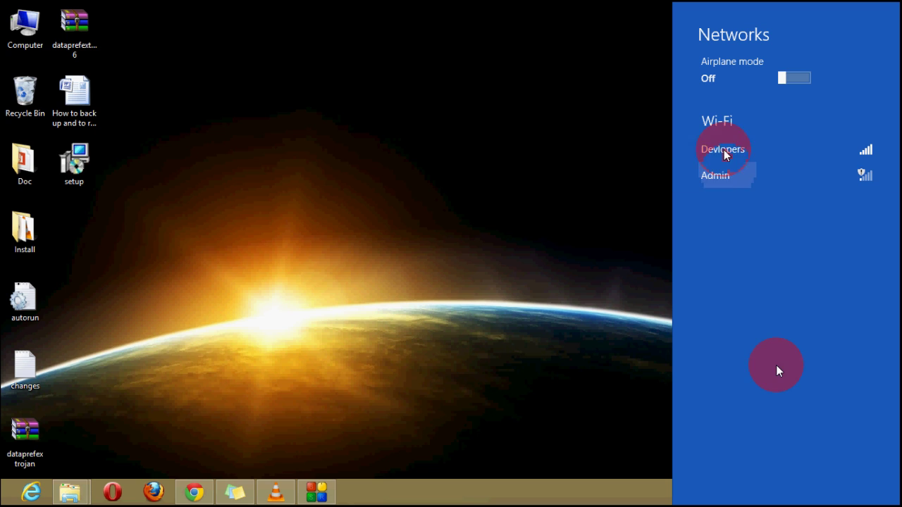
mouse_move(723, 150)
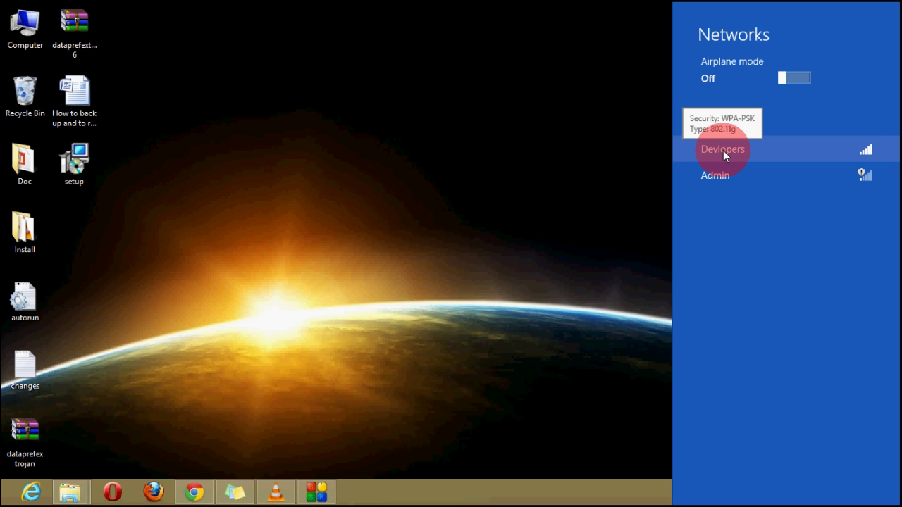
- Select the Devlopers network with automatic connection turned off and start connecting
left_click(723, 150)
left_click(789, 192)
left_click(839, 224)
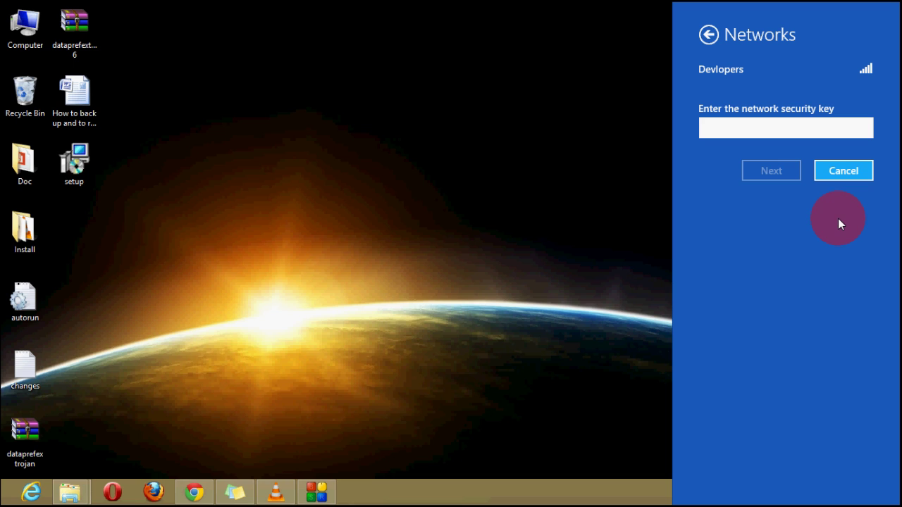
- Enter the Devlopers security key, answer the sharing prompt, and close the networks list
type("abcd")
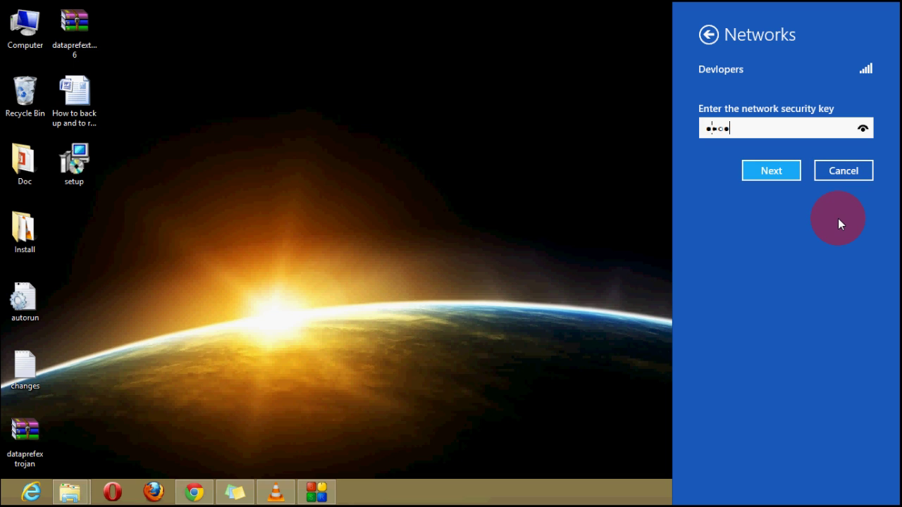
key("BackSpace")
key("BackSpace")
key("BackSpace")
type("********")
type("***")
key("Return")
left_click(780, 241)
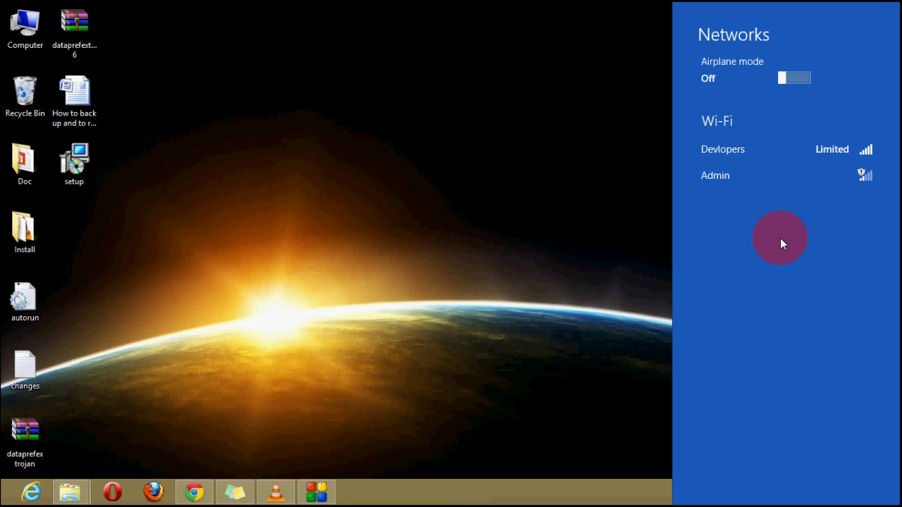
left_click(564, 487)
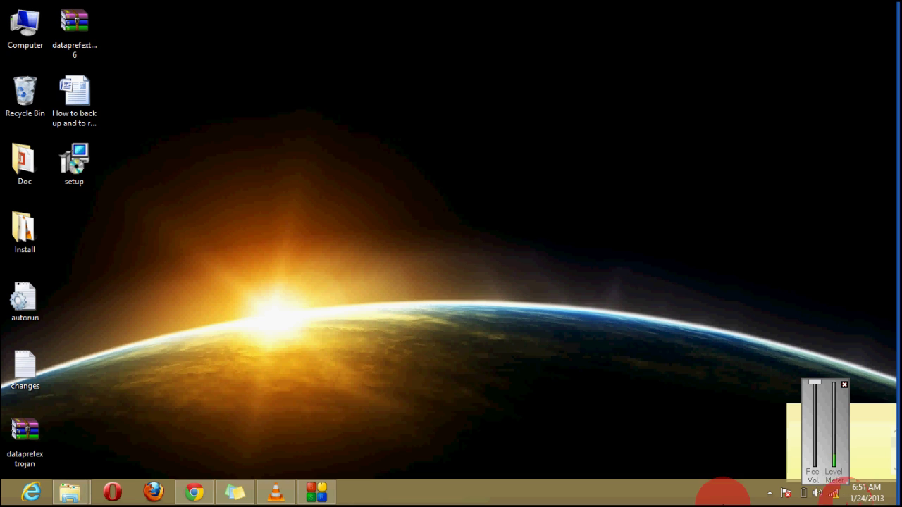
- Return to the Tikona portal in Chrome and submit the login
left_click(770, 493)
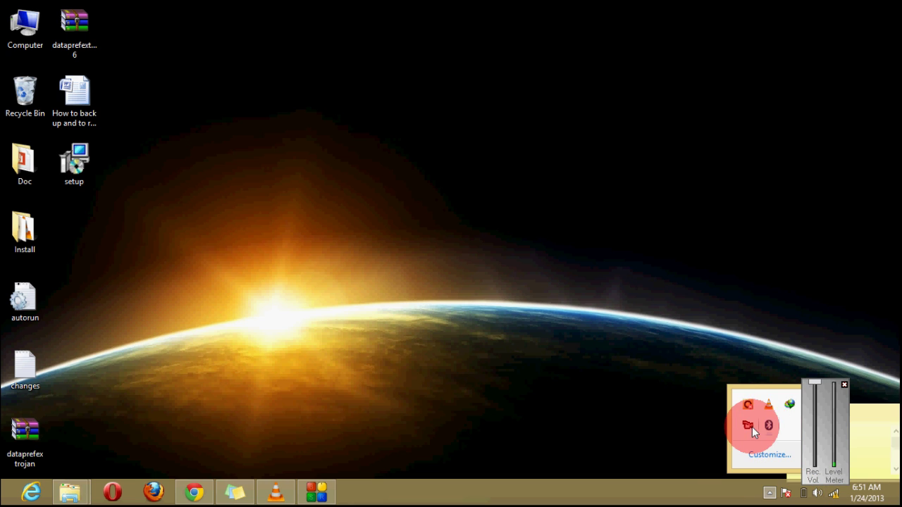
right_click(750, 426)
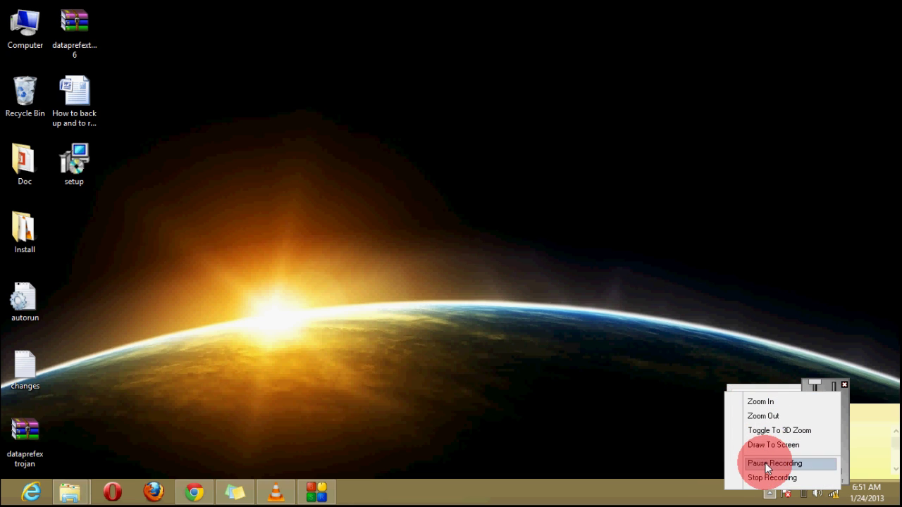
left_click(766, 463)
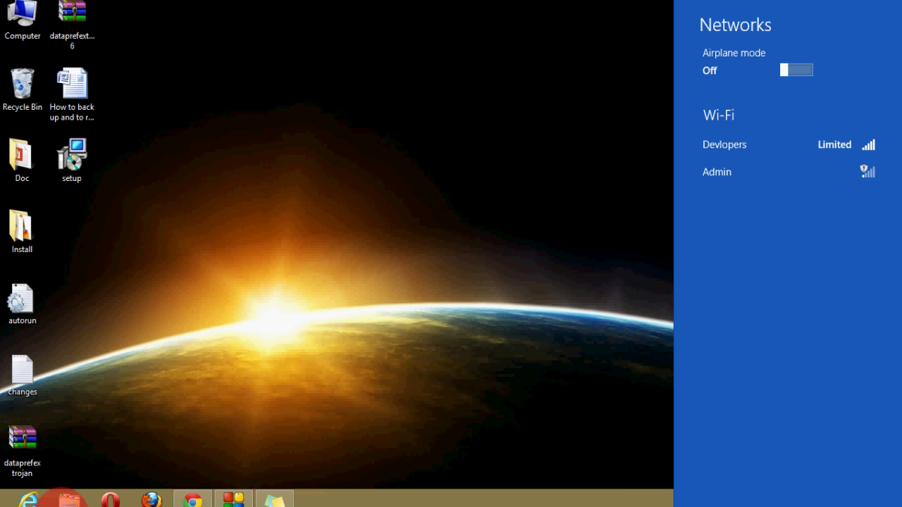
left_click(152, 499)
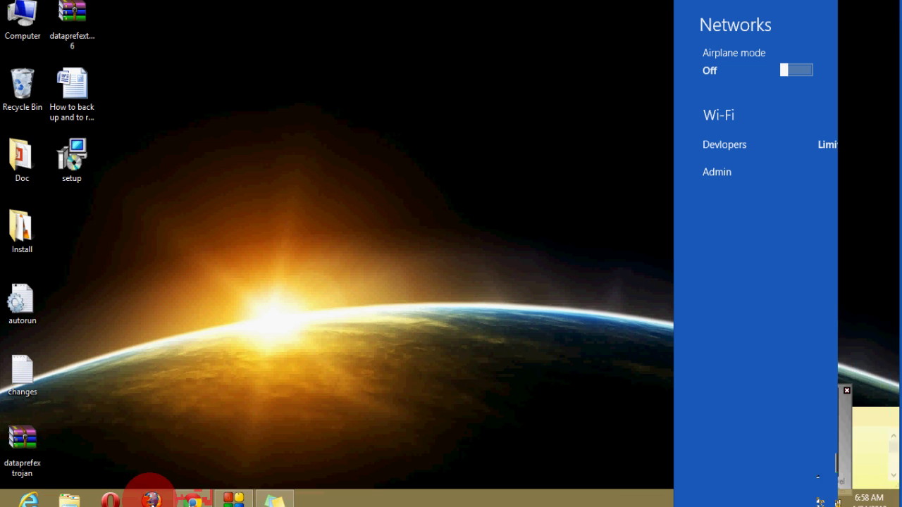
mouse_move(193, 499)
left_click(178, 403)
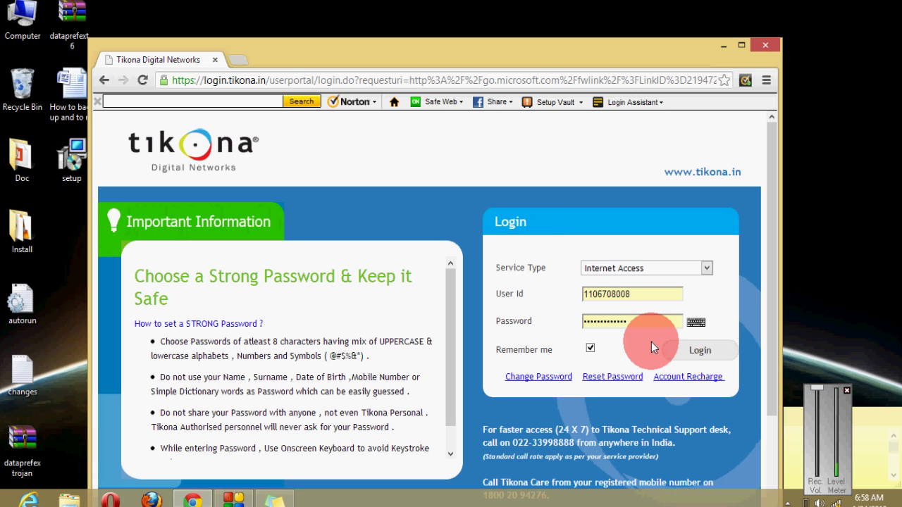
left_click(714, 351)
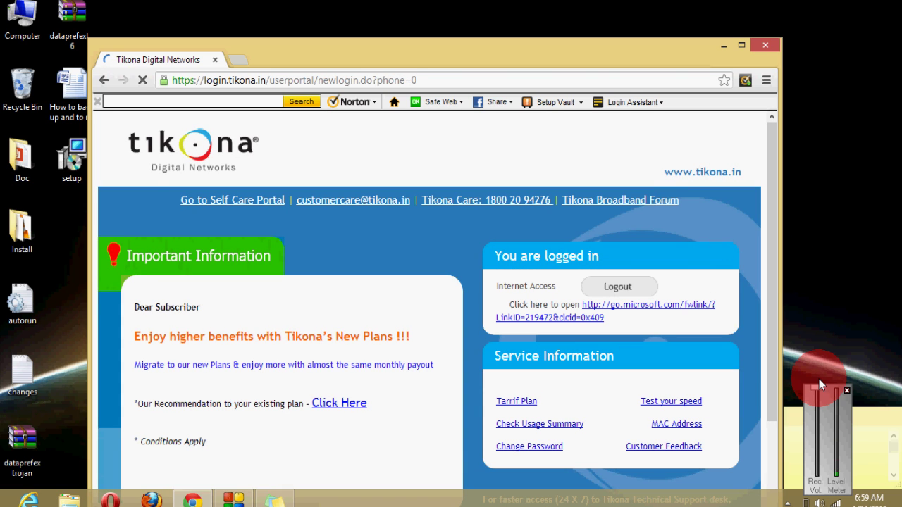
- Confirm Devlopers shows Connected, then restore Chrome and start a new tab
left_click(837, 503)
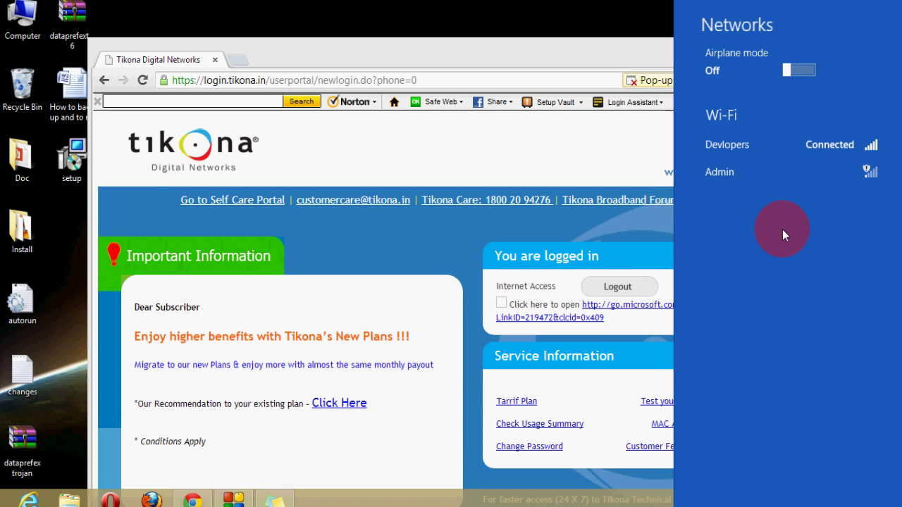
left_click(585, 33)
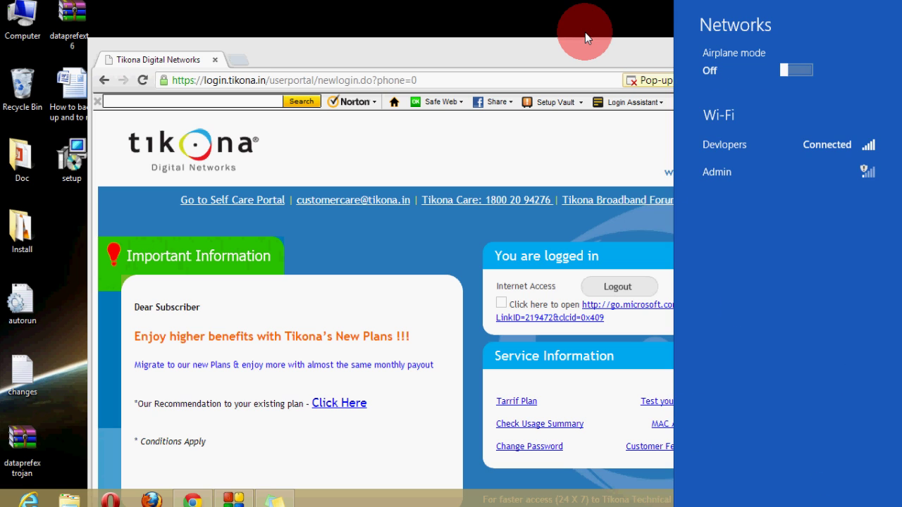
left_click(715, 41)
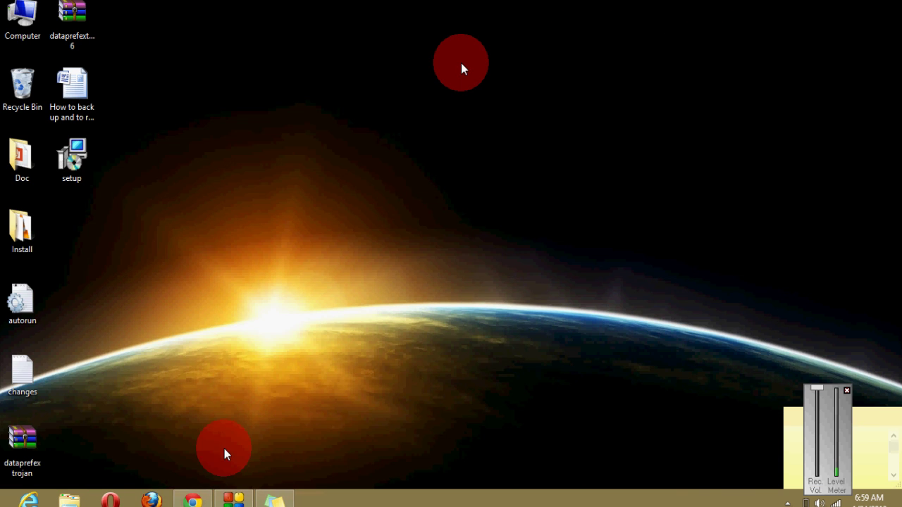
left_click(159, 499)
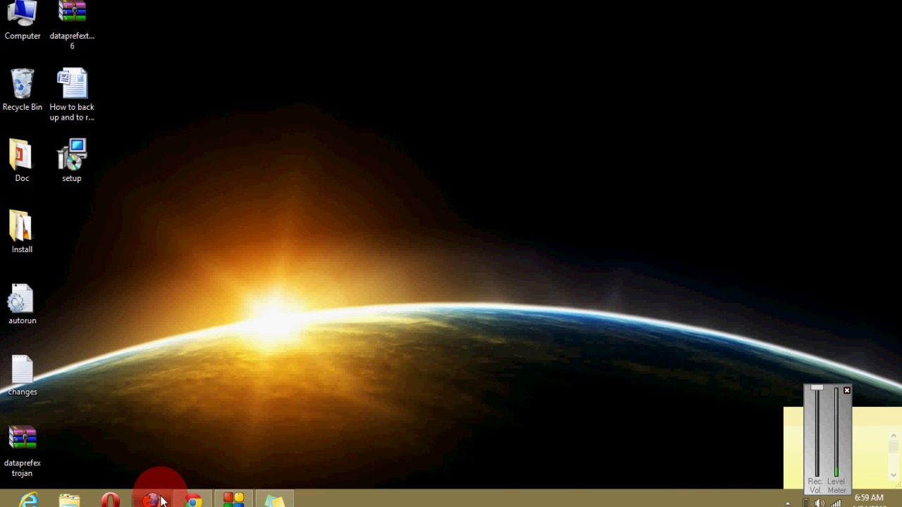
left_click(201, 499)
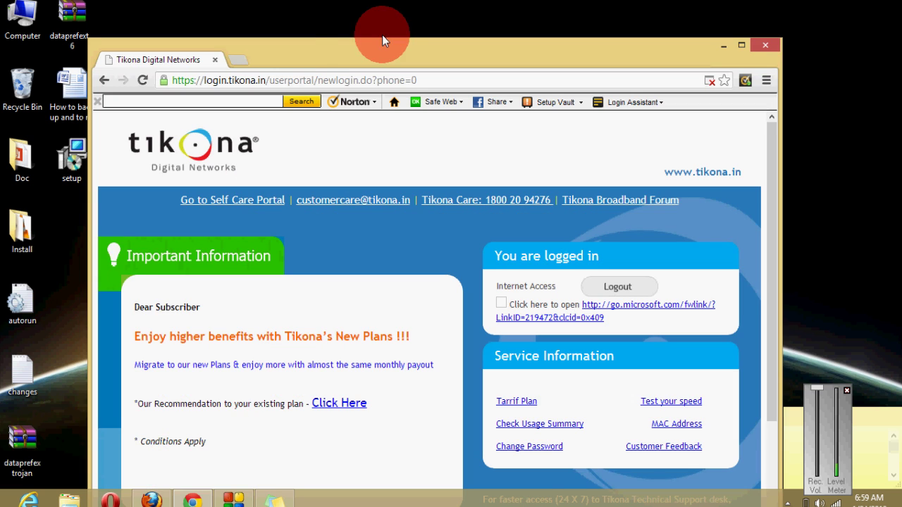
left_click(238, 60)
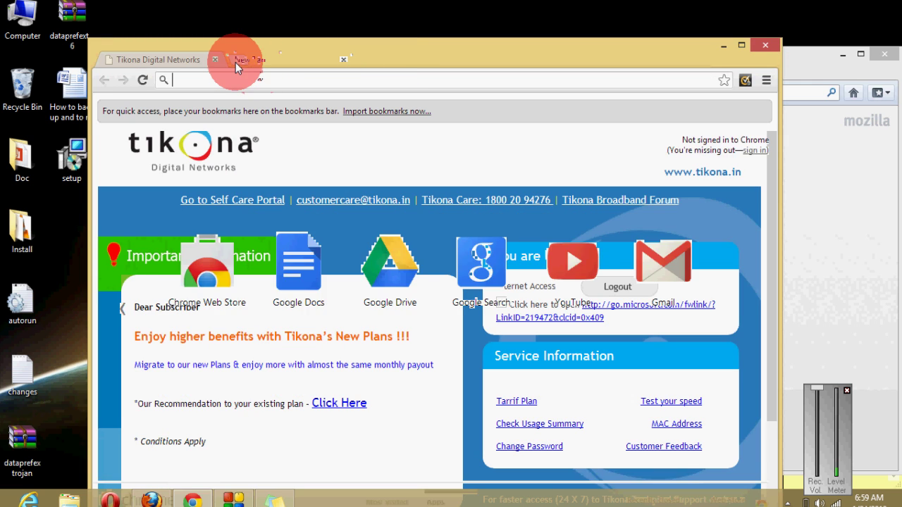
- Load facebook.com to prove internet access, then begin entering 192.168.1.1 in a new tab
type("facebook.com")
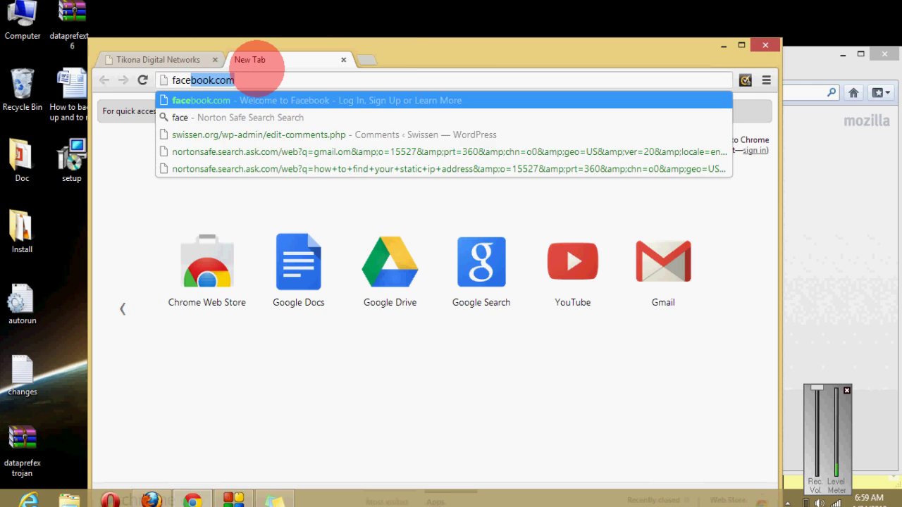
key("Return")
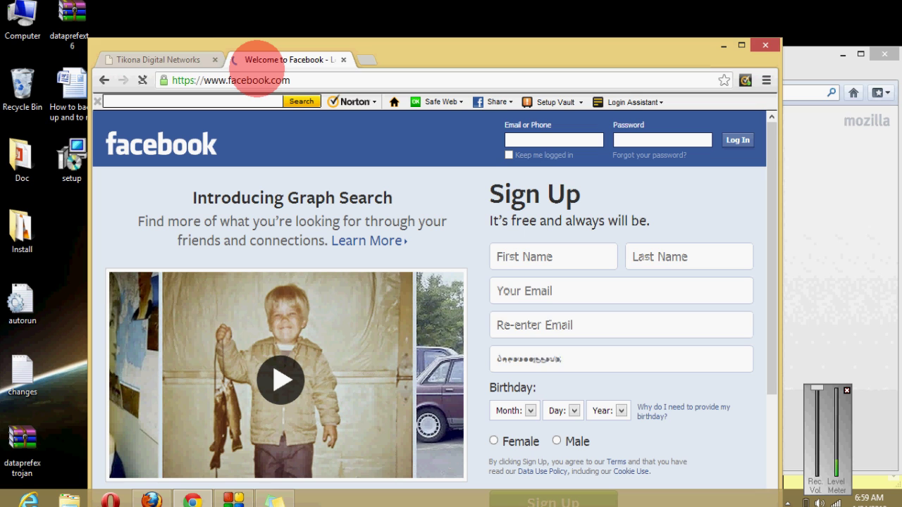
left_click(371, 61)
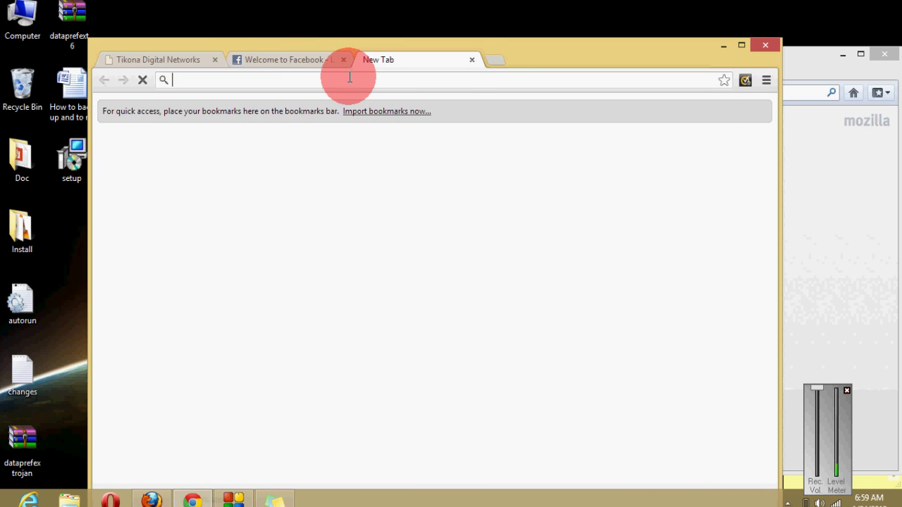
type("192")
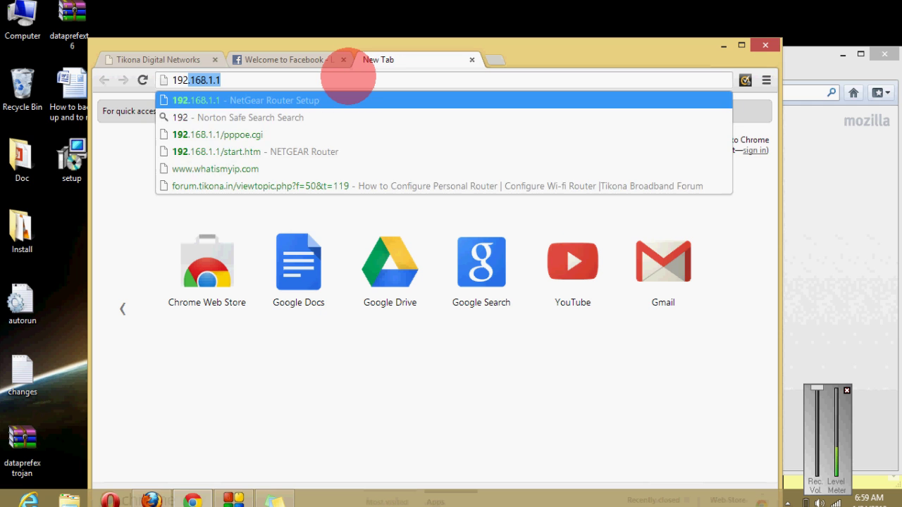
- Sign in to the router at 192.168.1.1 and browse Block Sites, Block Services, Router Status
key("Return")
left_click(456, 382)
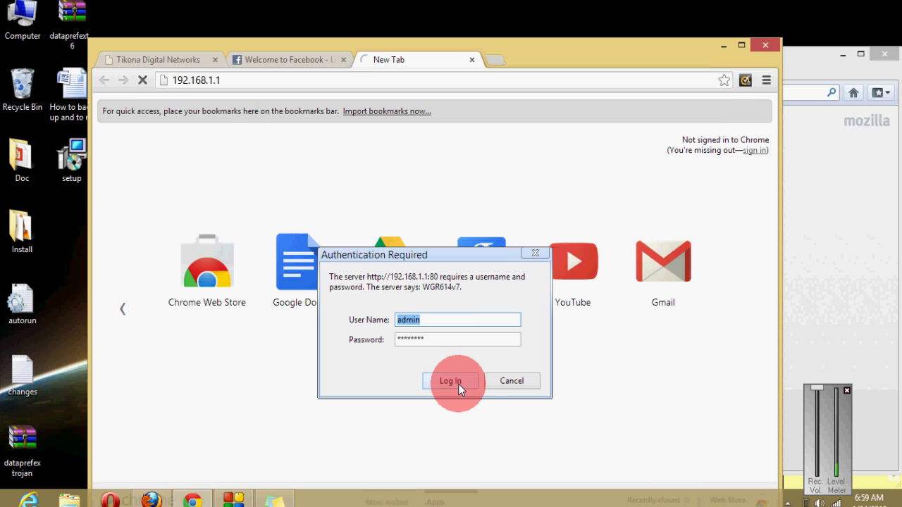
left_click(755, 48)
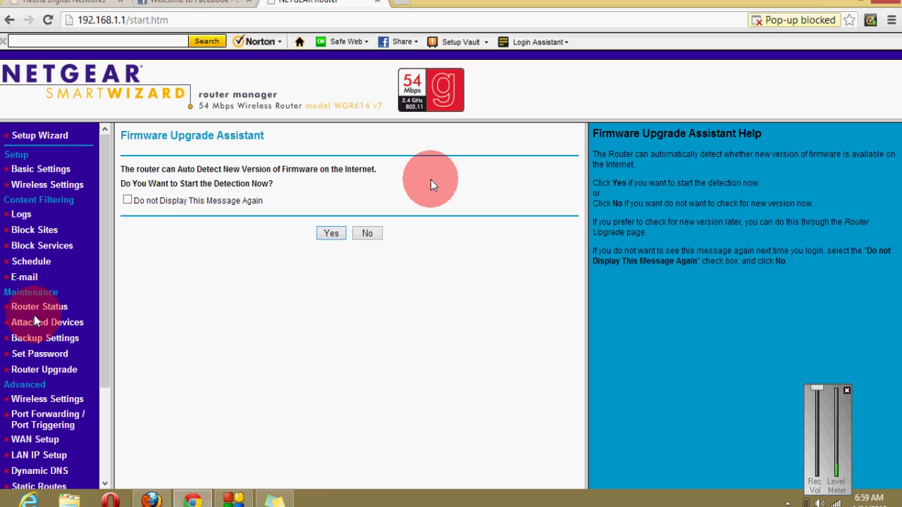
left_click(35, 231)
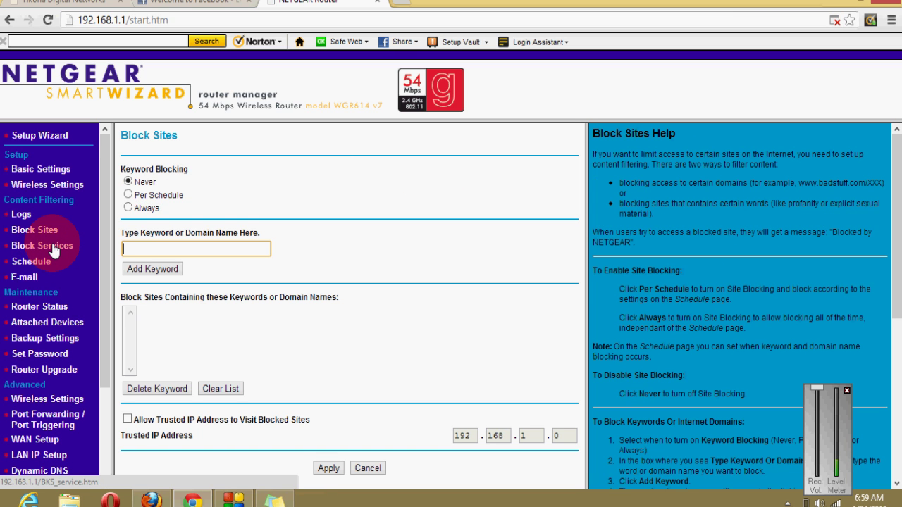
left_click(54, 247)
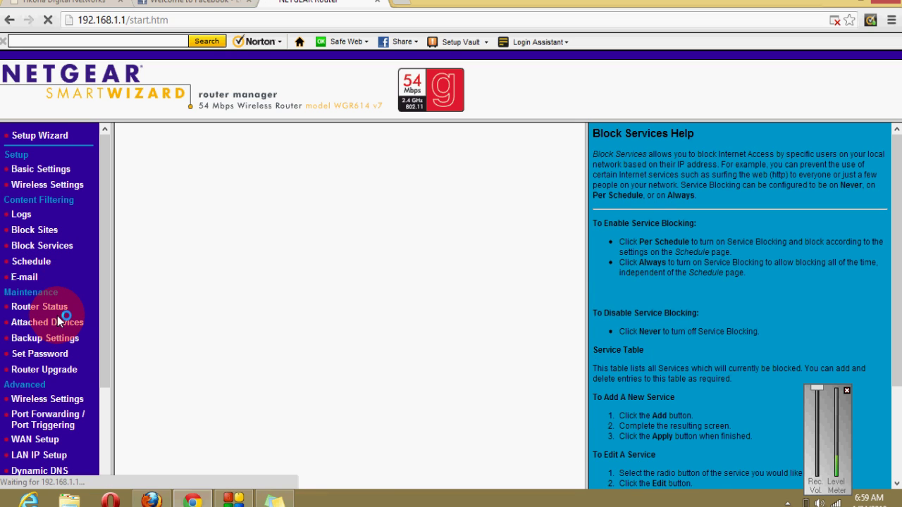
left_click(52, 310)
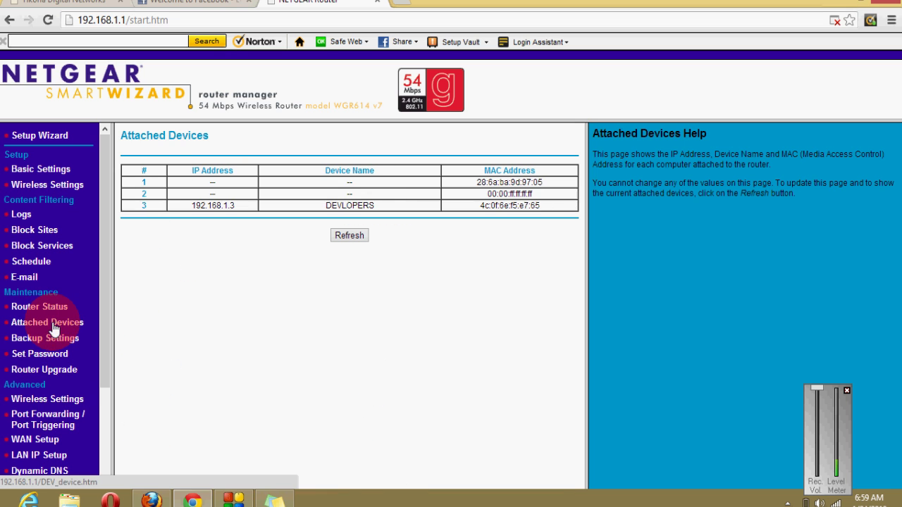